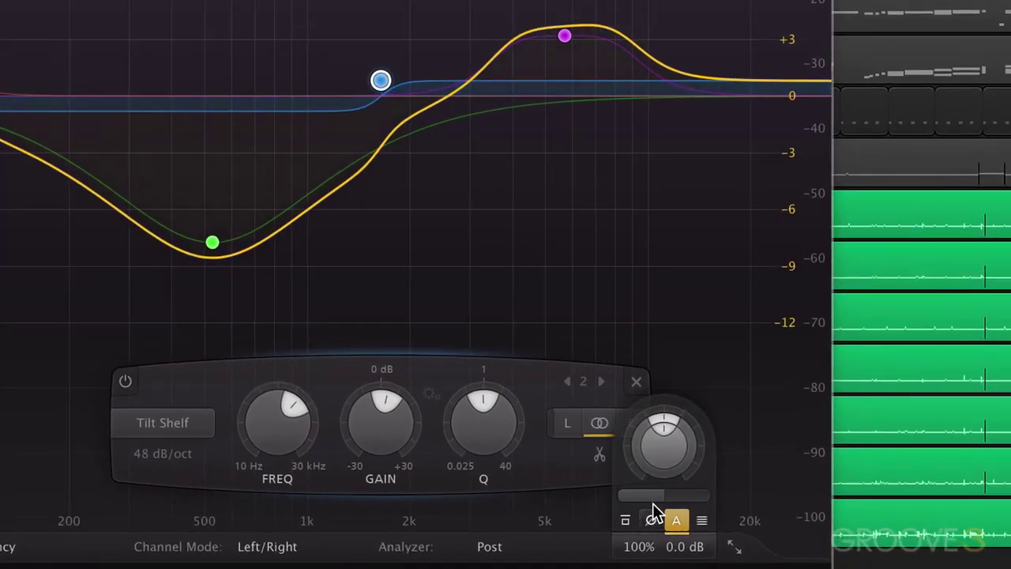
Step: Reduce the overall EQ gain scale to 66% and bypass and re-enable the plug-in to compare the sound
mouse_move(660, 499)
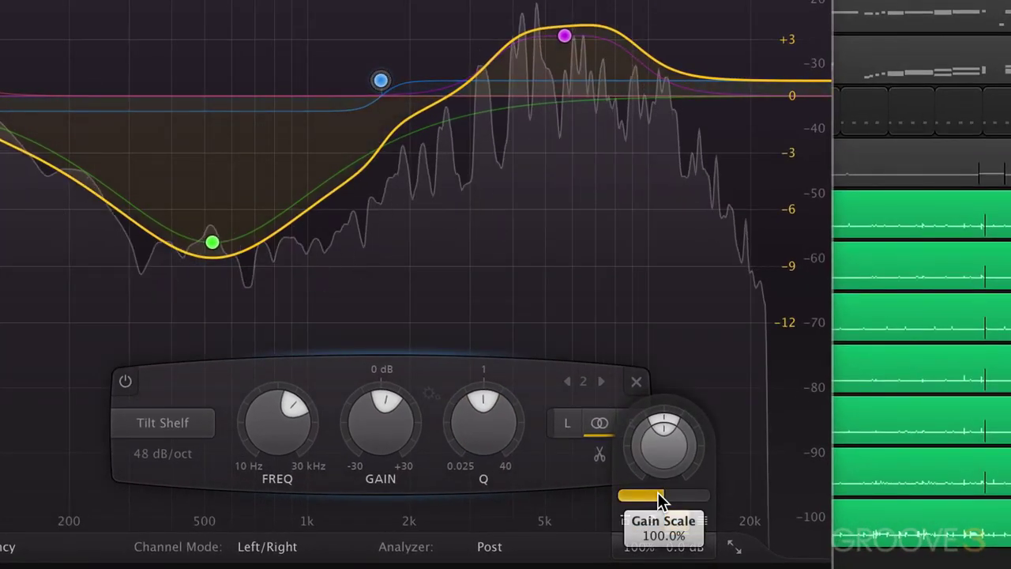
drag(660, 499, 605, 525)
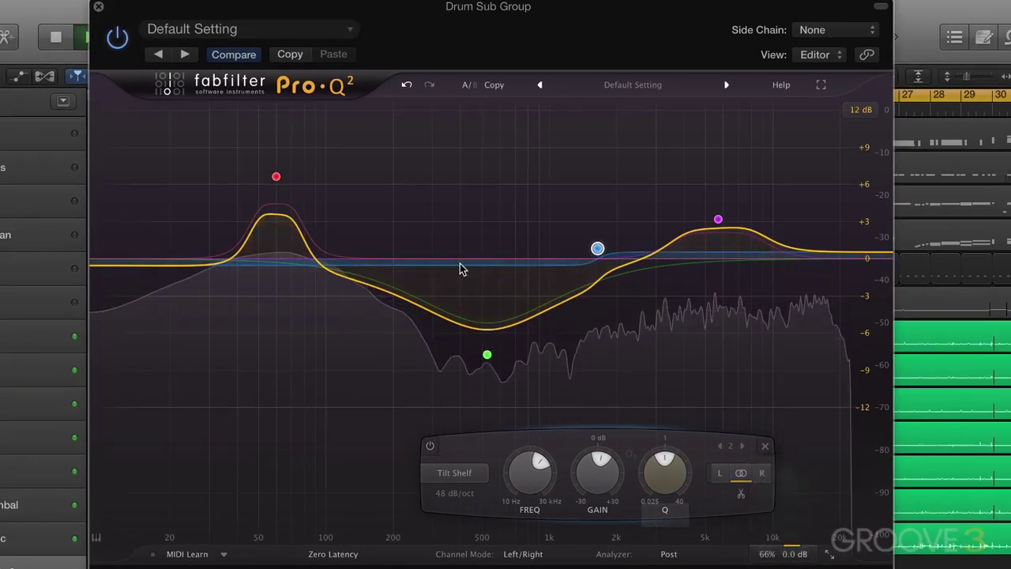
click(120, 39)
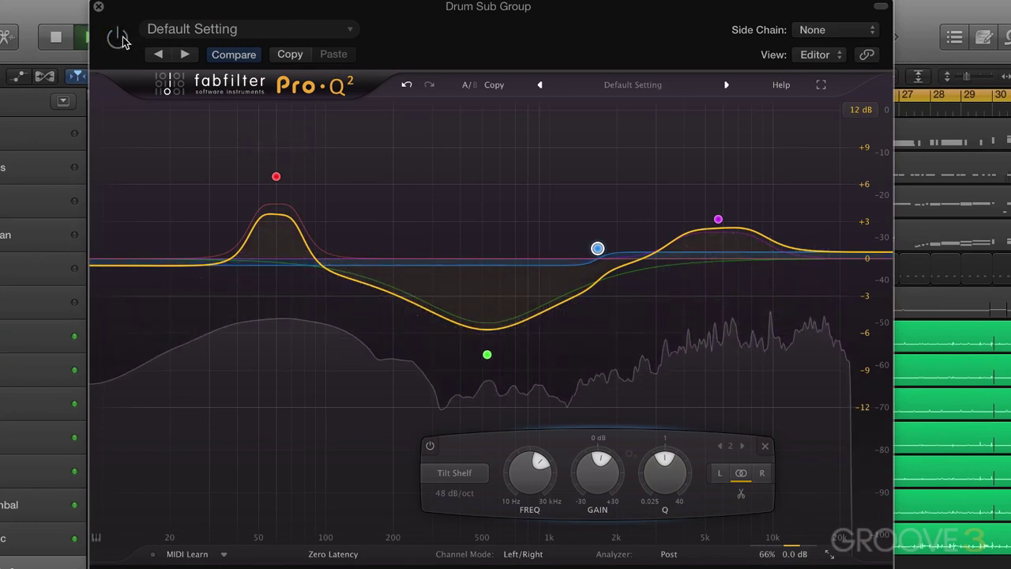
click(119, 38)
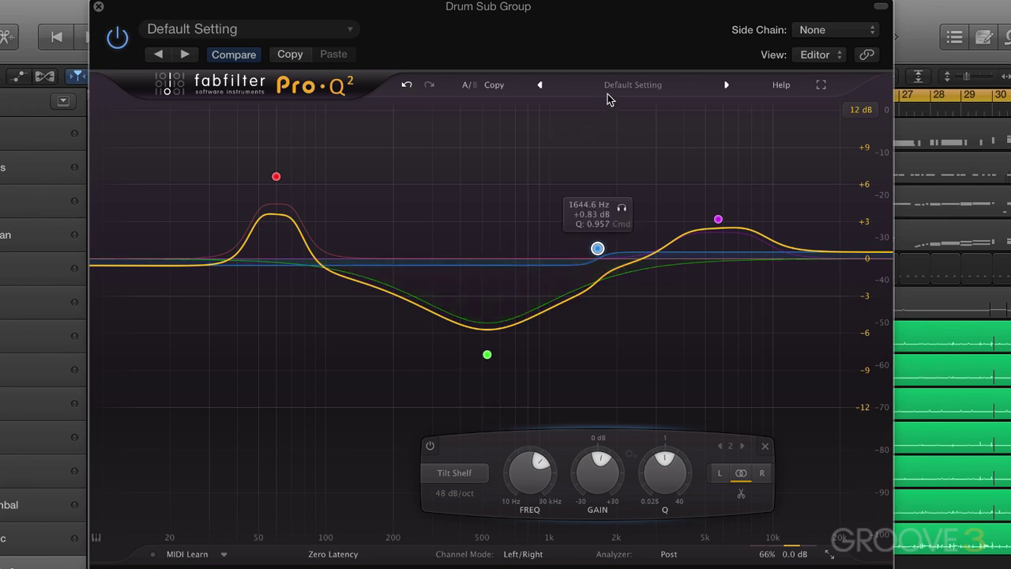
Step: Save the current EQ as a preset named Drum Bus Setup in a new folder called EK Presets
click(630, 84)
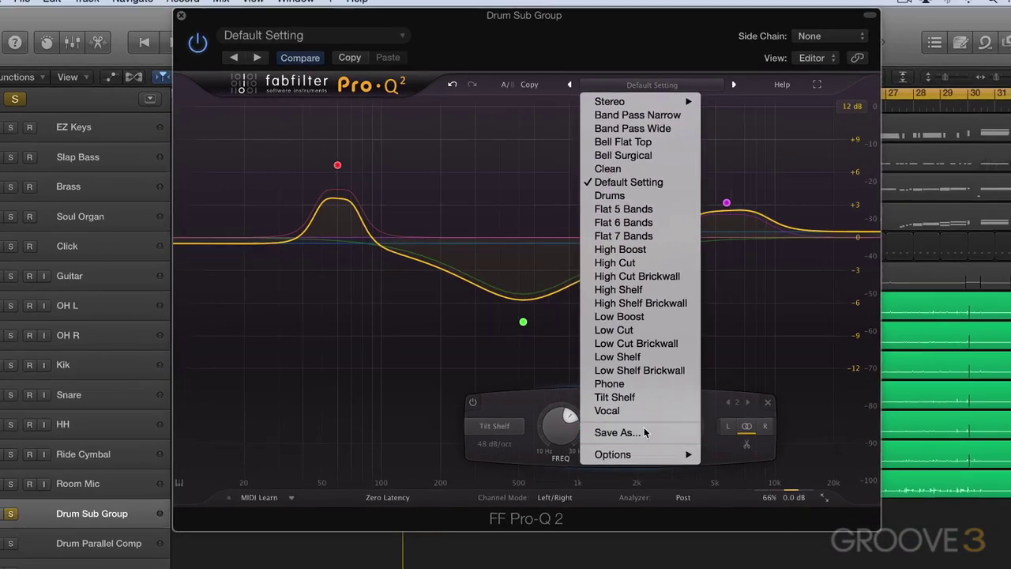
click(626, 480)
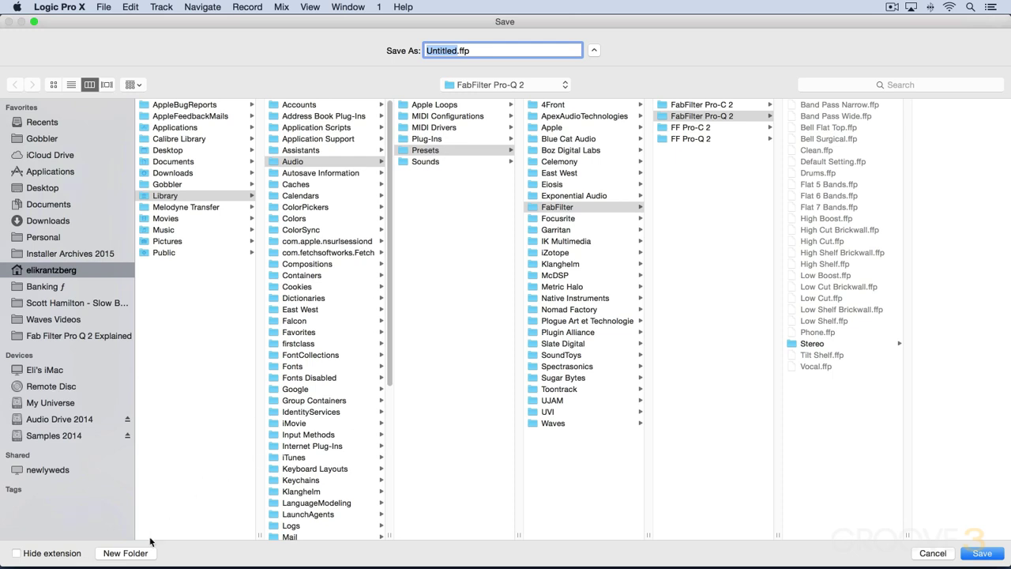
click(126, 553)
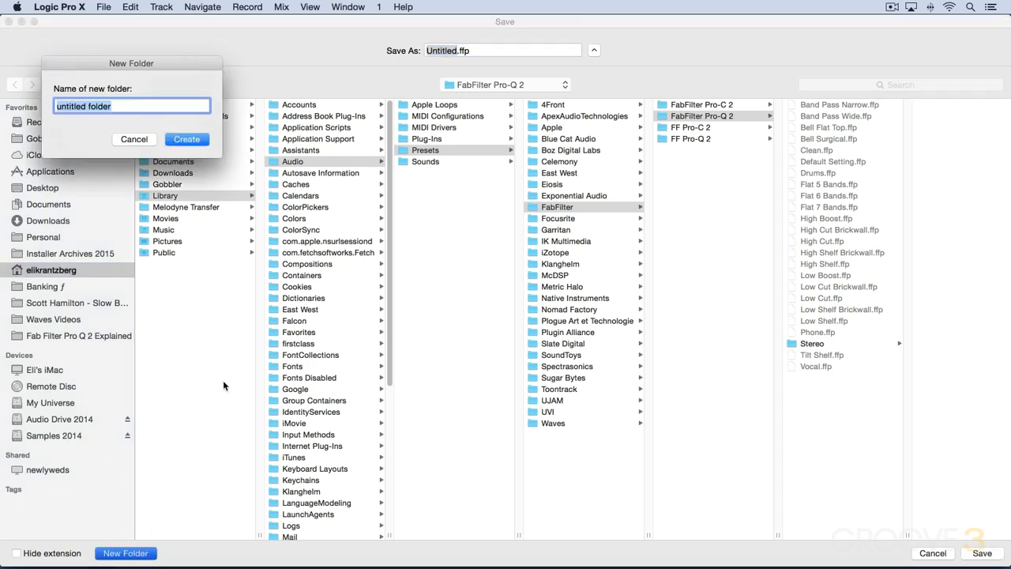
text(EK Presets)
key(Return)
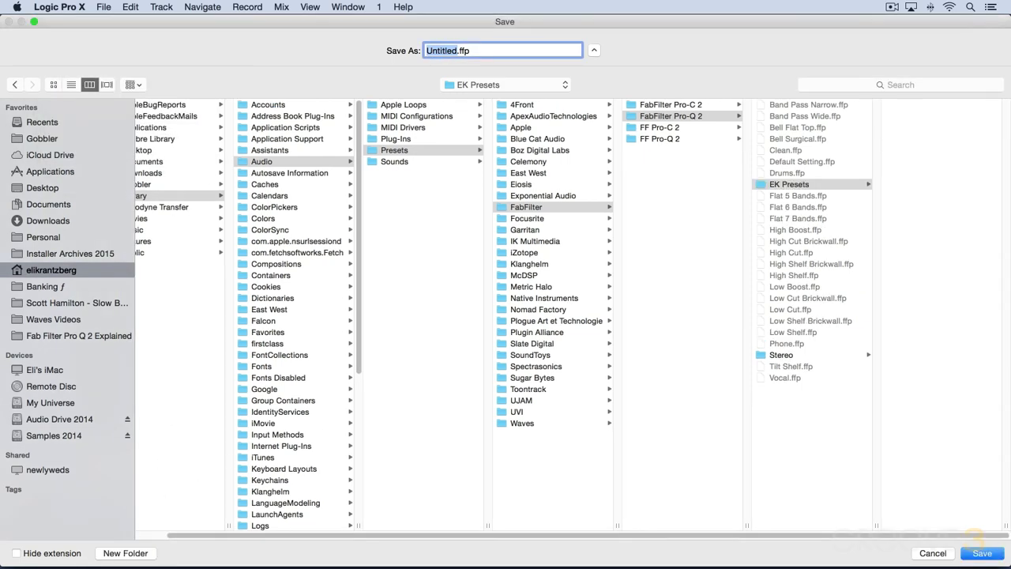
text(Drum Bus Setup)
key(Return)
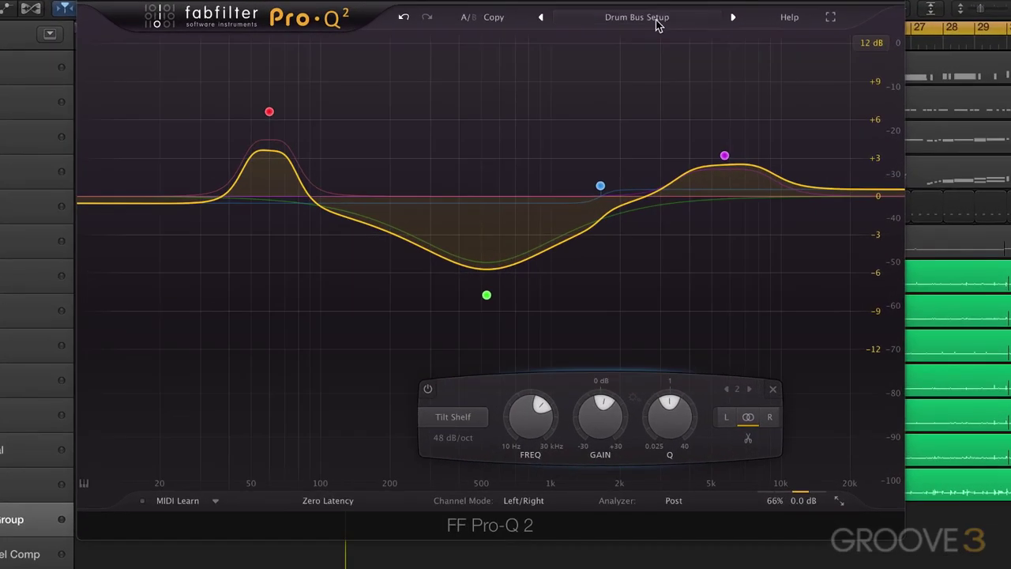
Step: Check the EK Presets folder in the preset list for the saved Drum Bus Setup preset
click(655, 22)
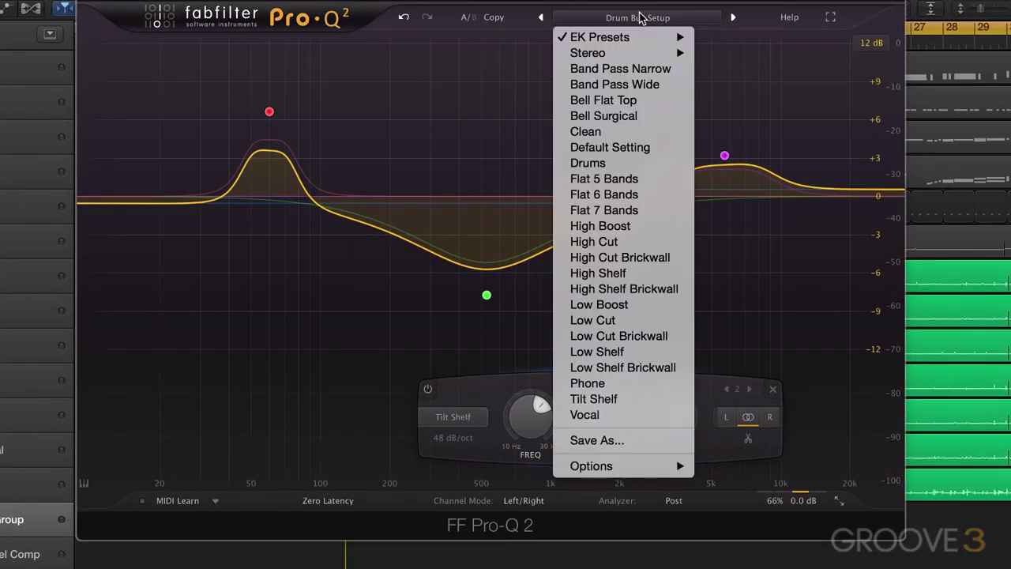
mouse_move(598, 37)
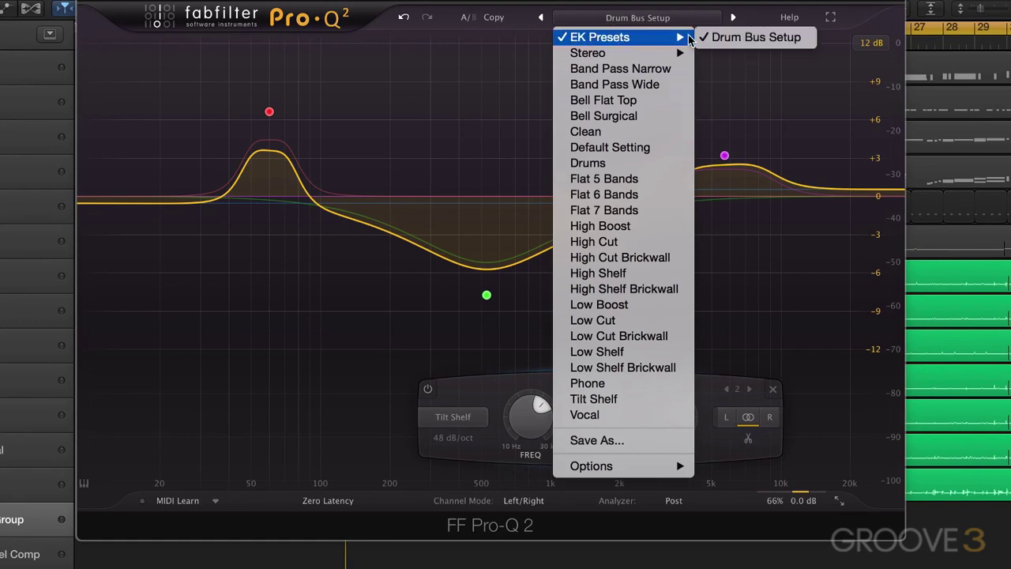
key(Escape)
key(Escape)
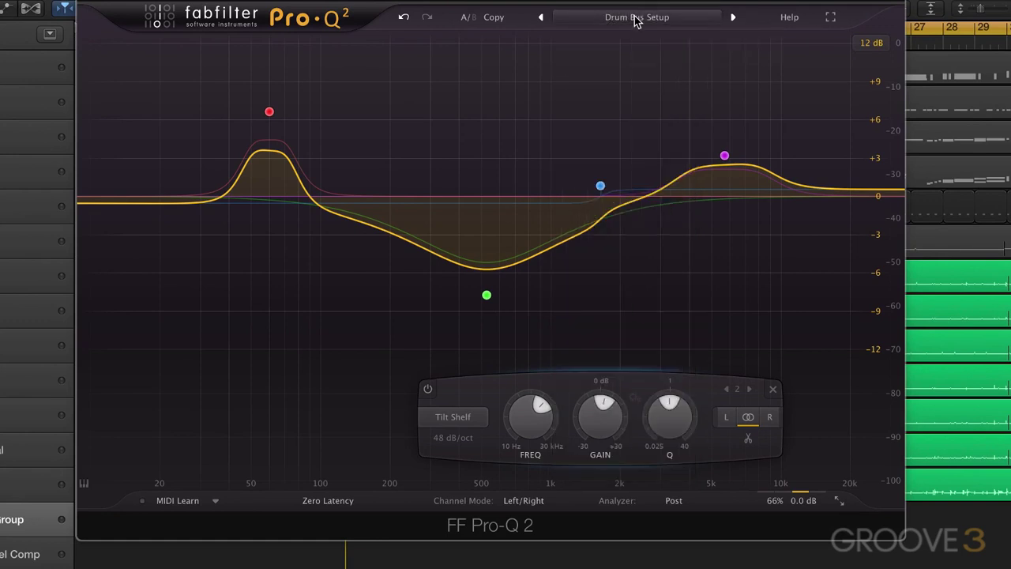
Step: Open the preset option for loading another preset from disk
click(636, 17)
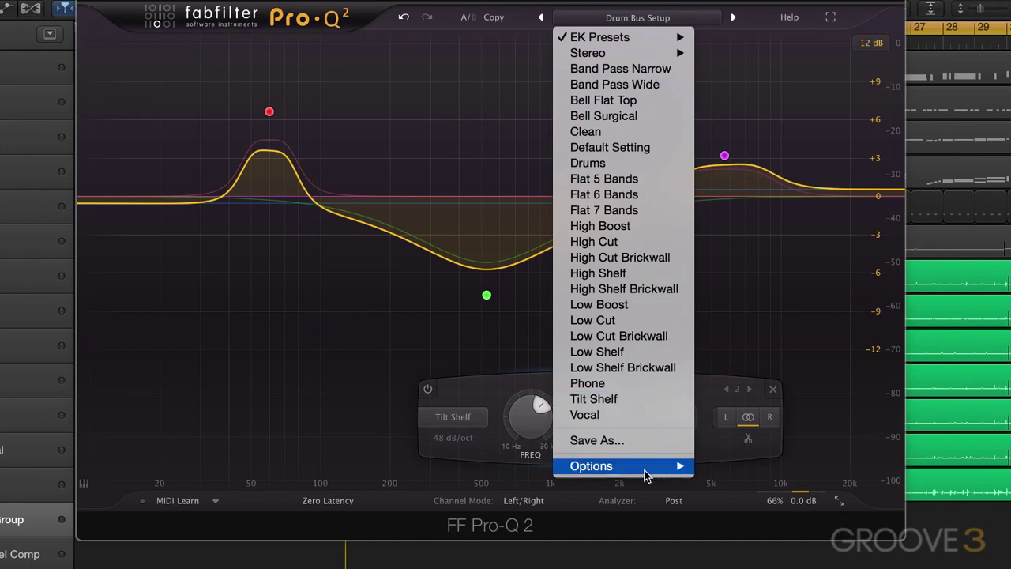
mouse_move(644, 472)
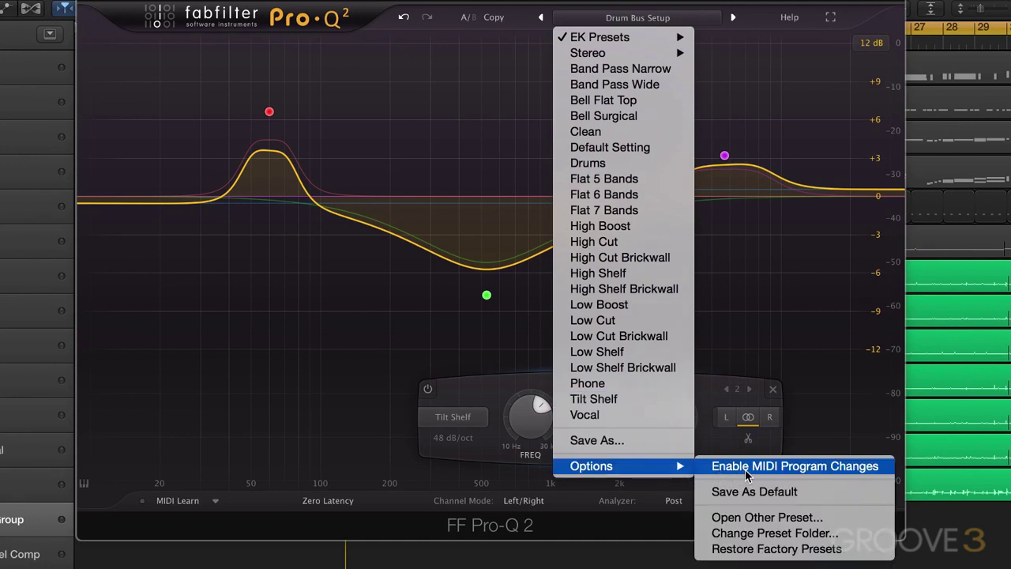
click(744, 519)
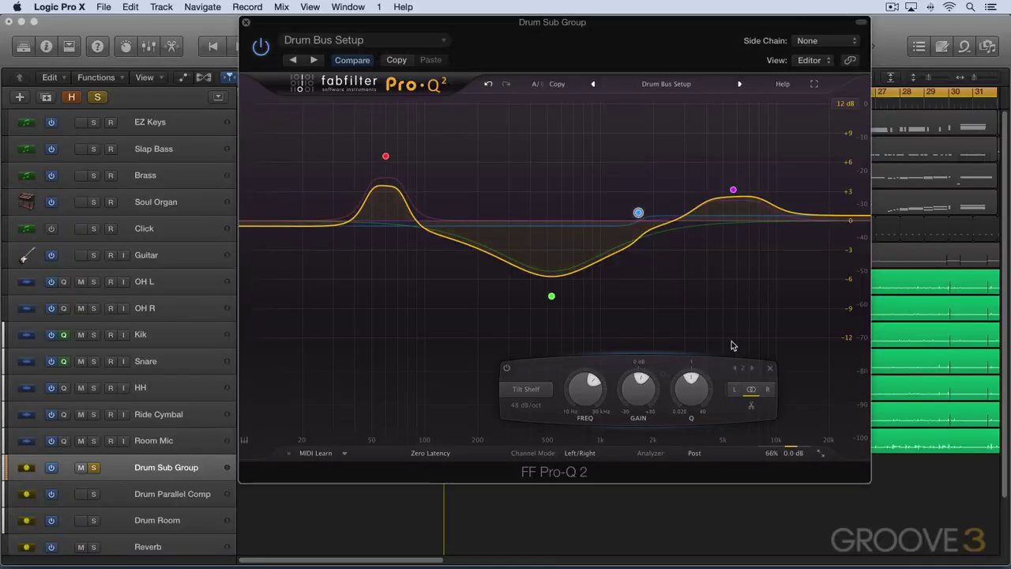
Step: Open the preset storage folder selection and keep the FabFilter Pro-Q 2 folder
click(667, 88)
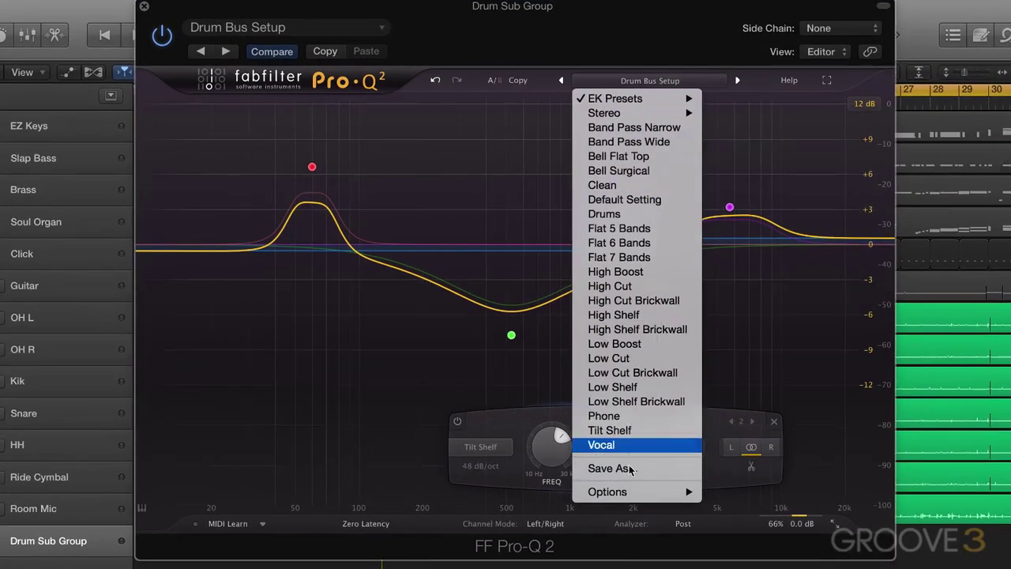
mouse_move(670, 430)
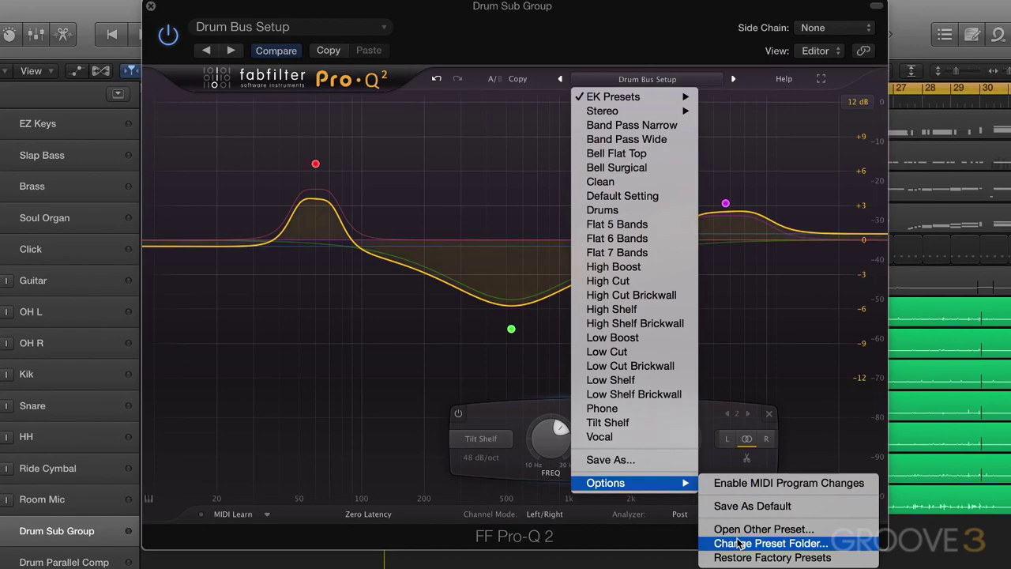
click(739, 544)
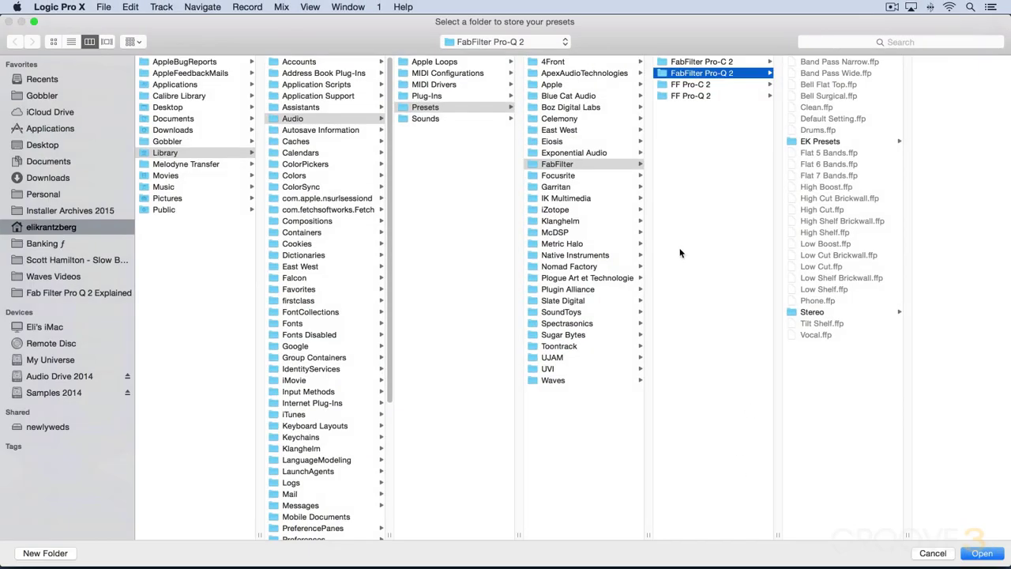
key(Return)
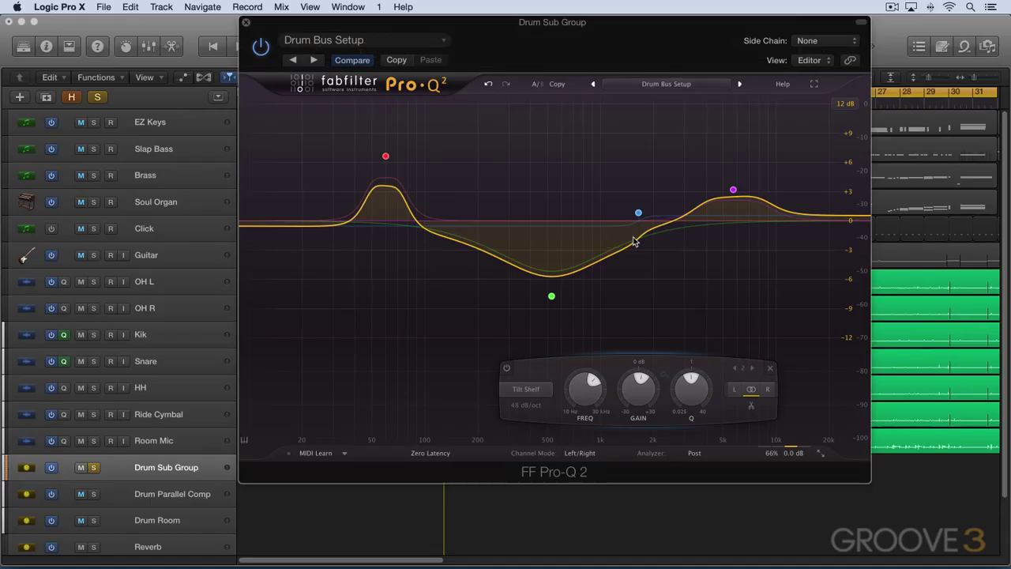
click(666, 84)
mouse_move(685, 431)
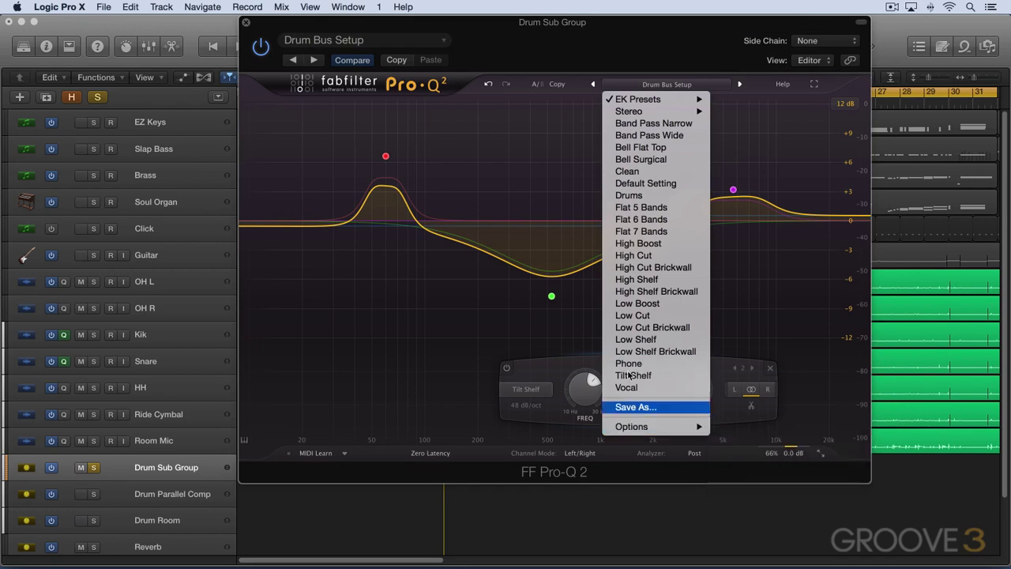
click(527, 318)
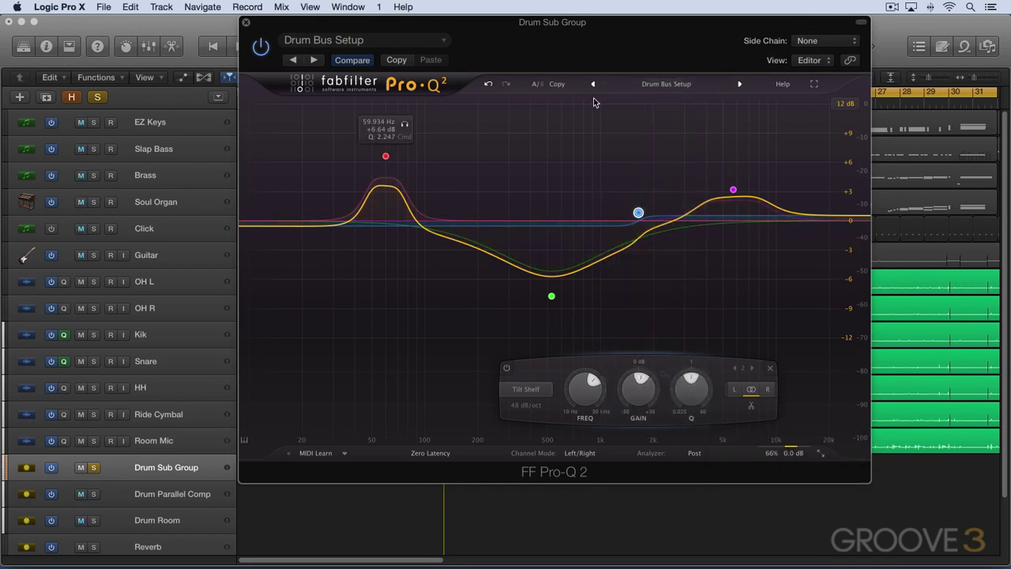
Step: Load the Default Setting preset and set the EQ display range to 6 dB
click(663, 84)
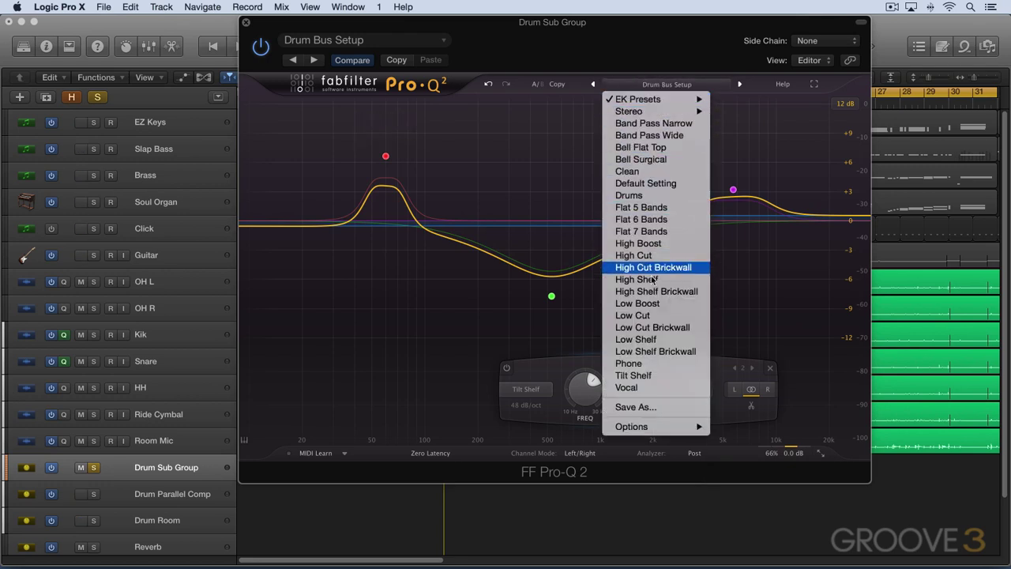
click(641, 184)
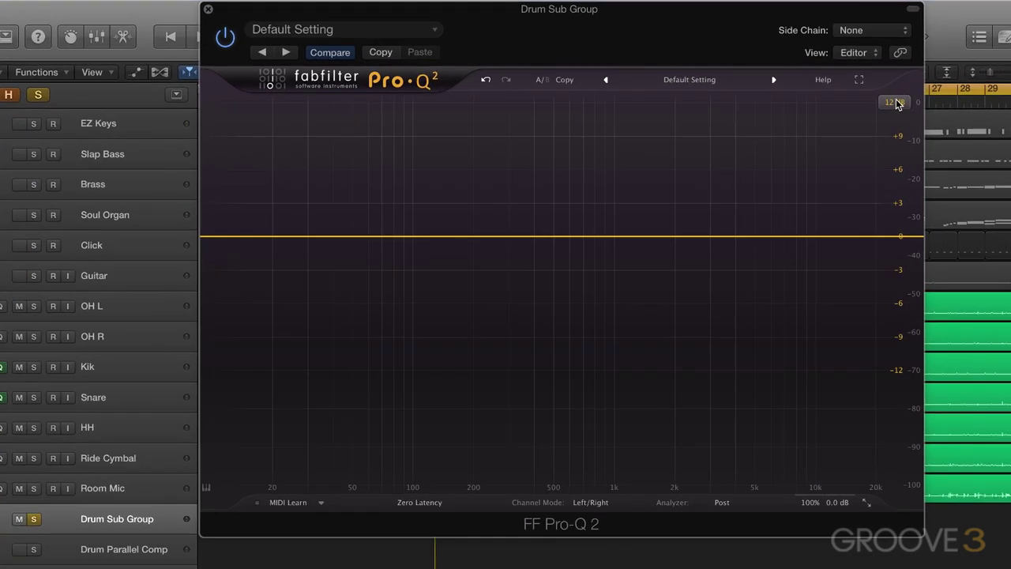
click(896, 103)
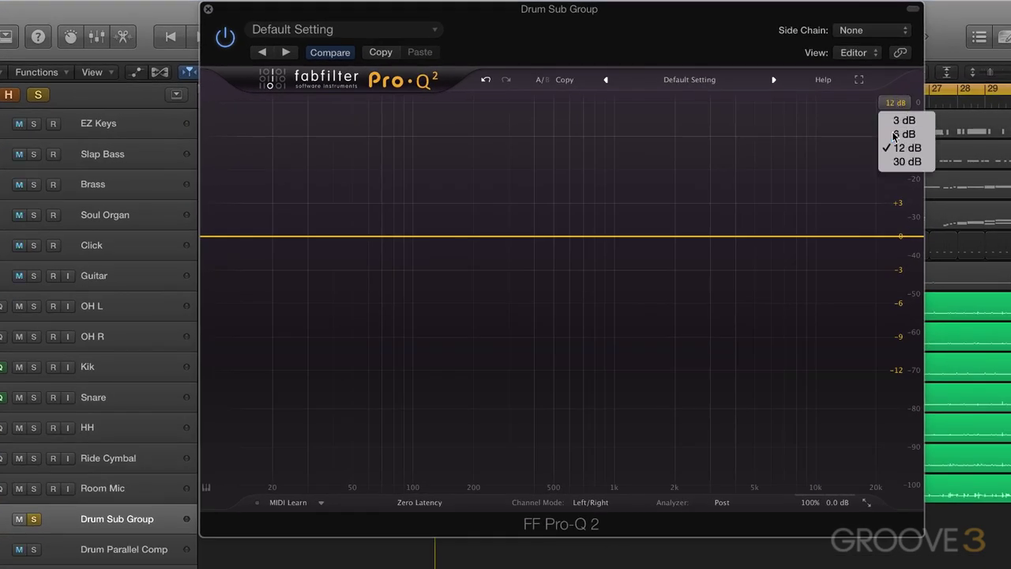
click(896, 129)
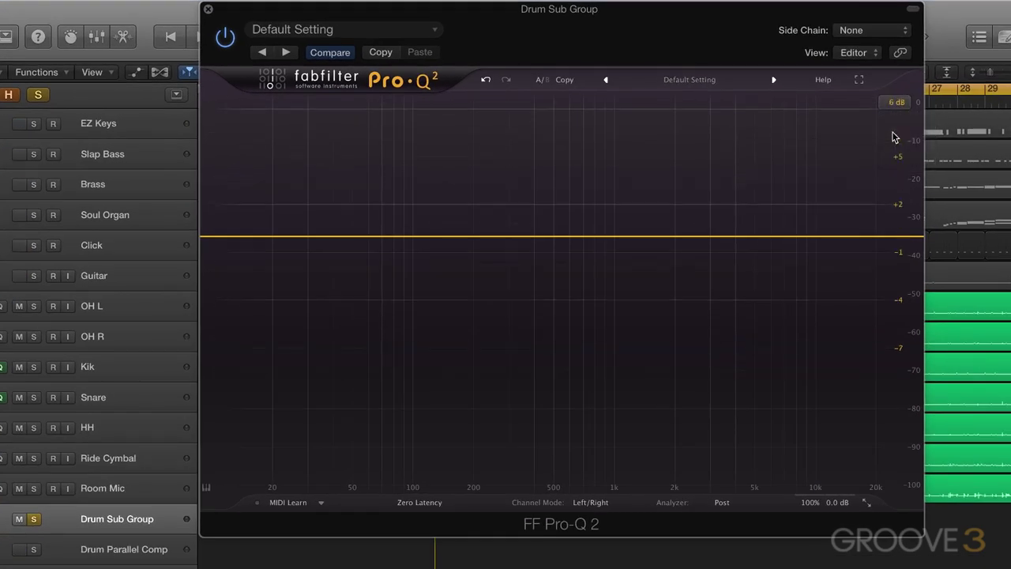
Step: Set the processing mode to Natural Phase and save the current settings as the default preset
click(415, 504)
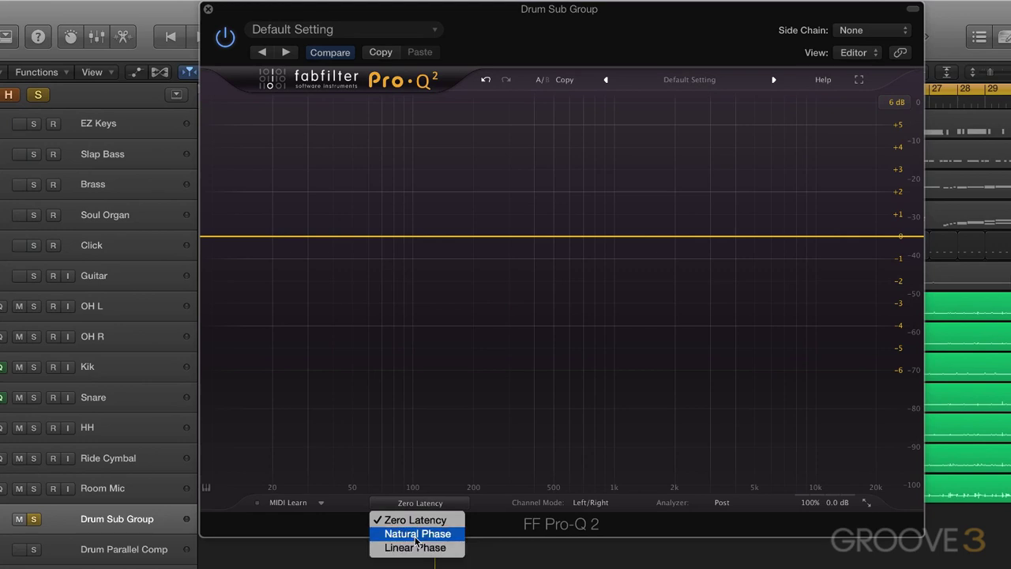
click(416, 533)
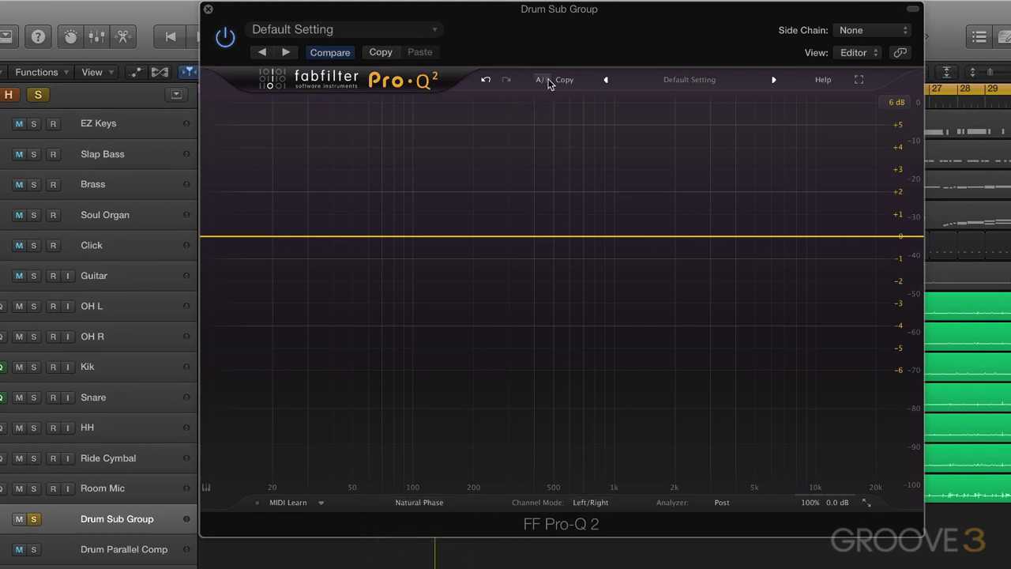
click(681, 80)
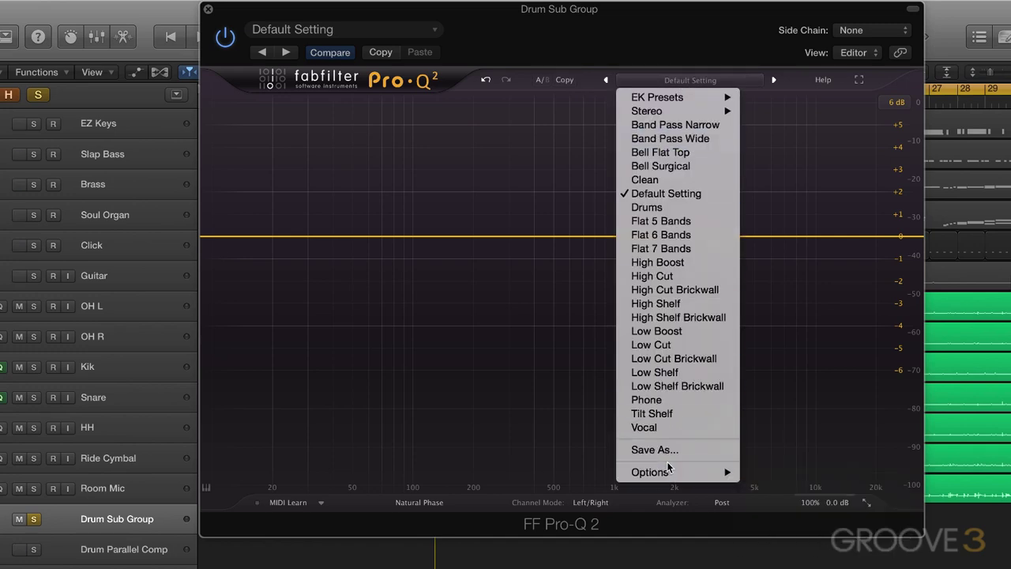
mouse_move(685, 472)
click(773, 496)
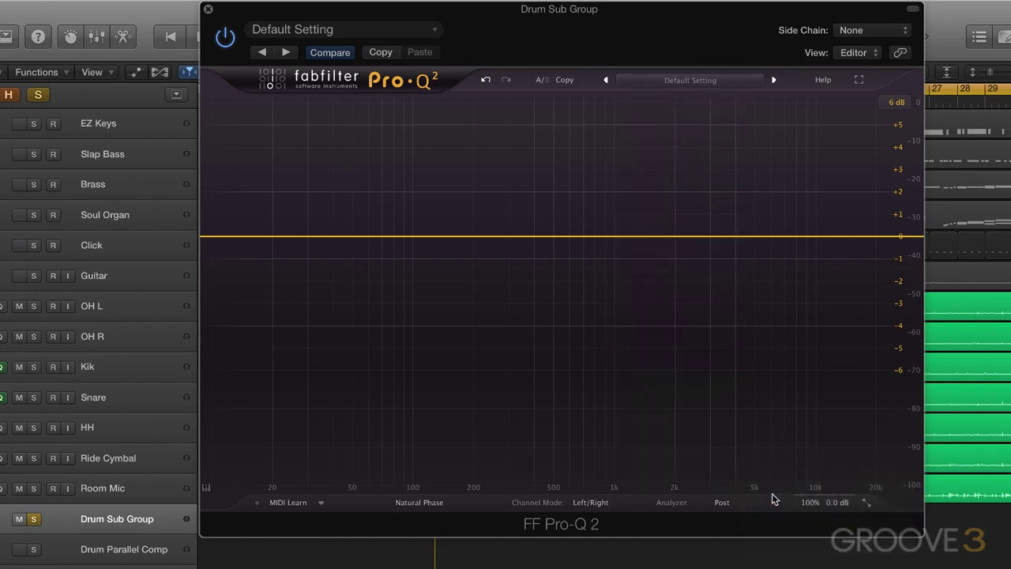
Step: Load the Band Pass Narrow preset and return to Default Setting to check the saved default
click(699, 79)
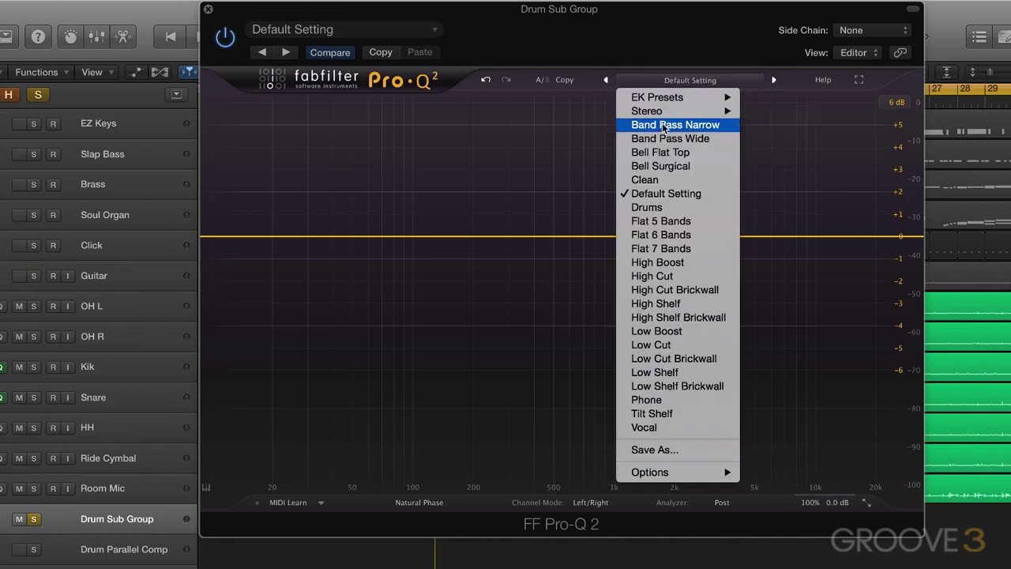
click(666, 124)
click(684, 82)
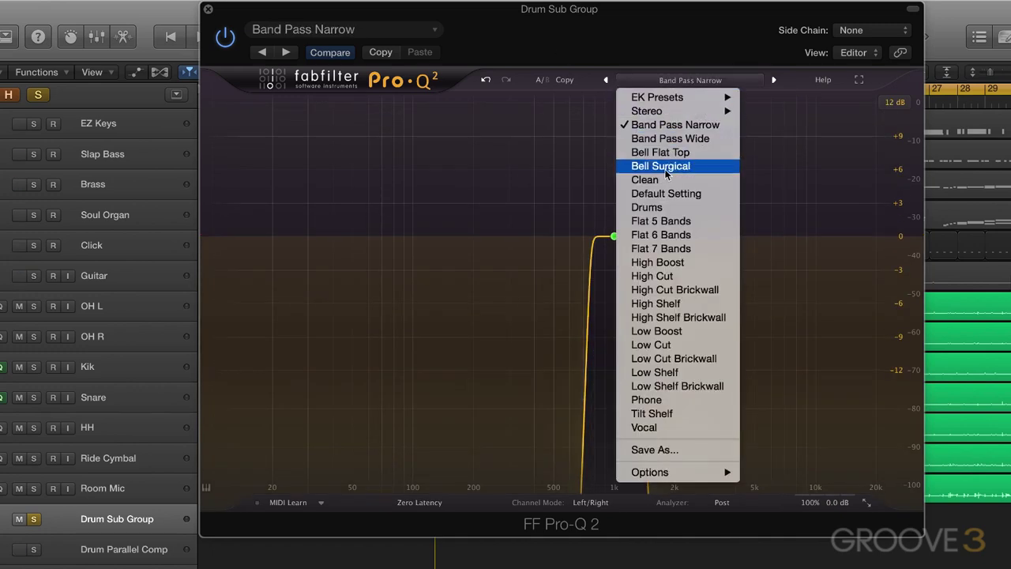
click(648, 193)
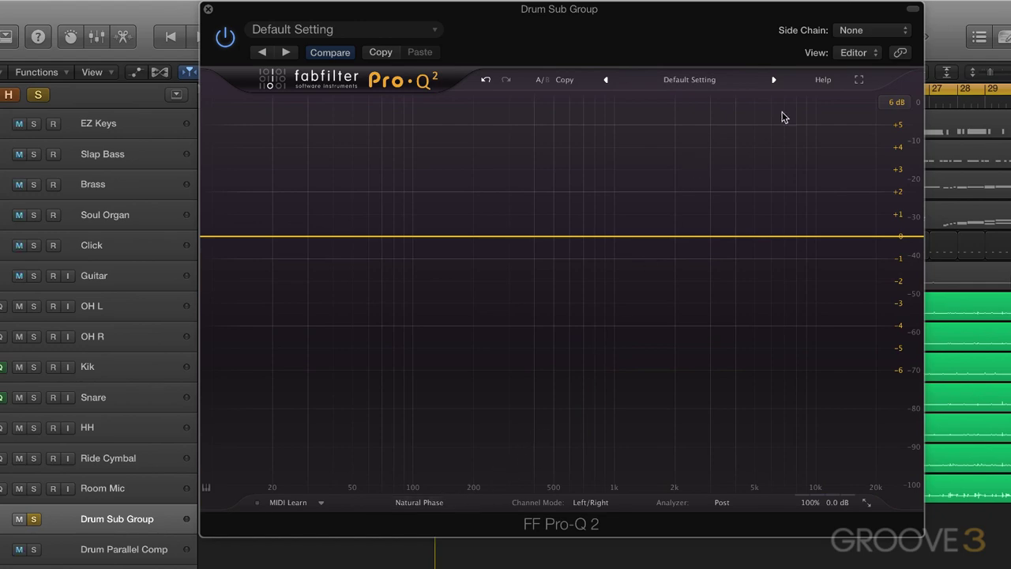
Step: Add a bell boost of about 1.2 dB near 340 Hz and a bell cut of about 1.2 dB near 2 kHz
drag(506, 236, 518, 209)
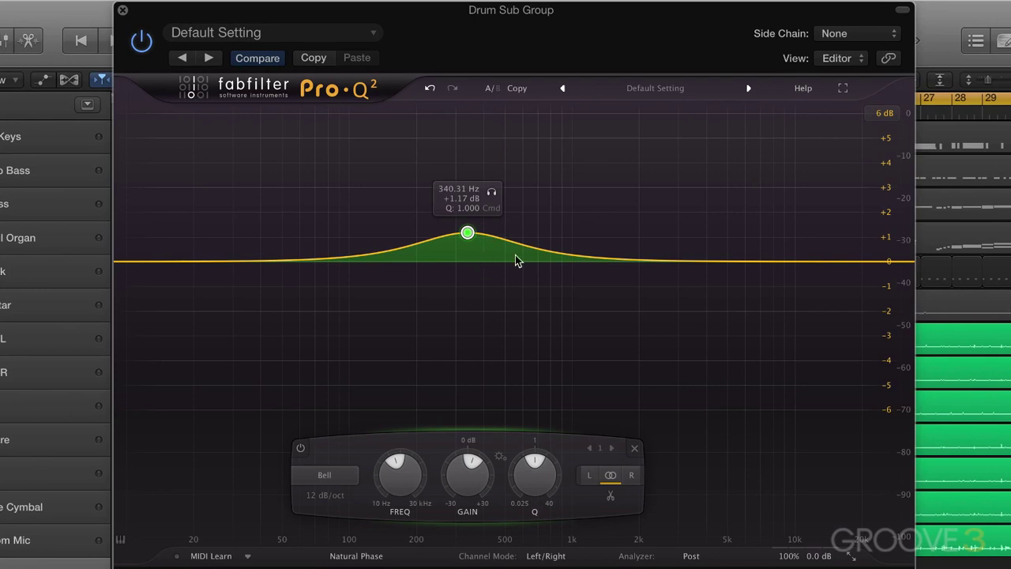
drag(617, 270, 630, 289)
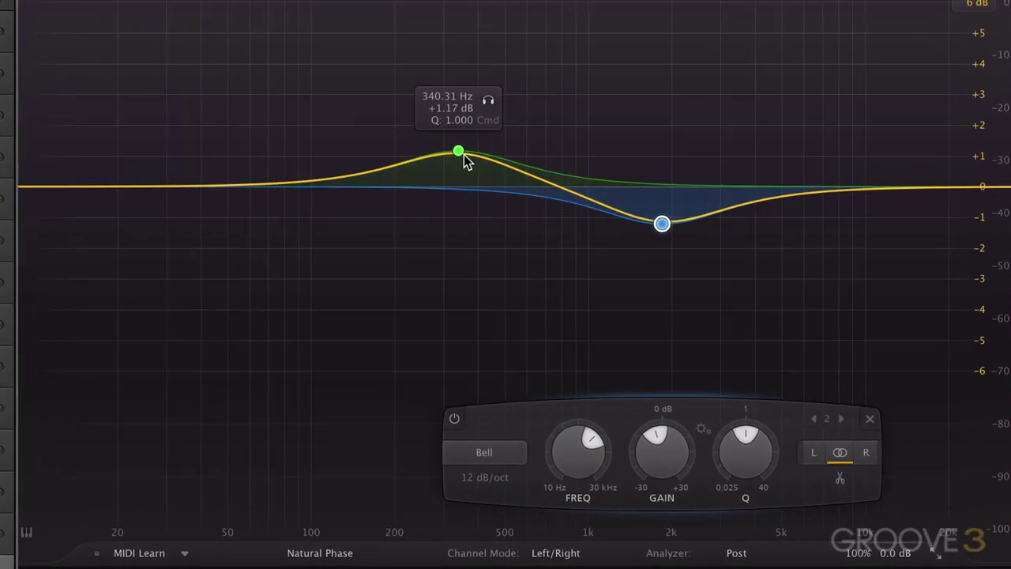
click(465, 216)
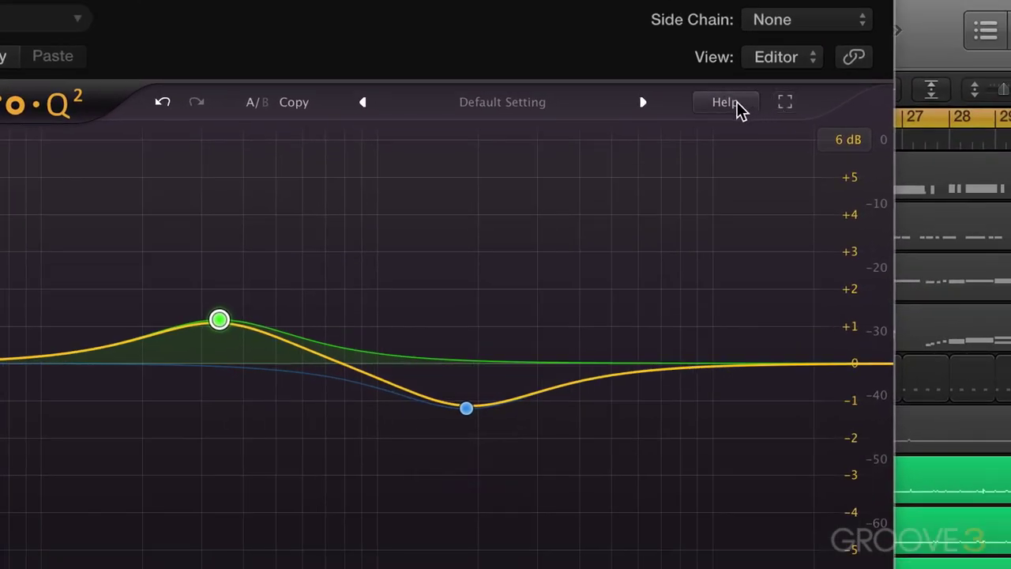
Step: Turn off the EQ parameter display and select the bell cut near 2 kHz to check the graph without it
click(736, 108)
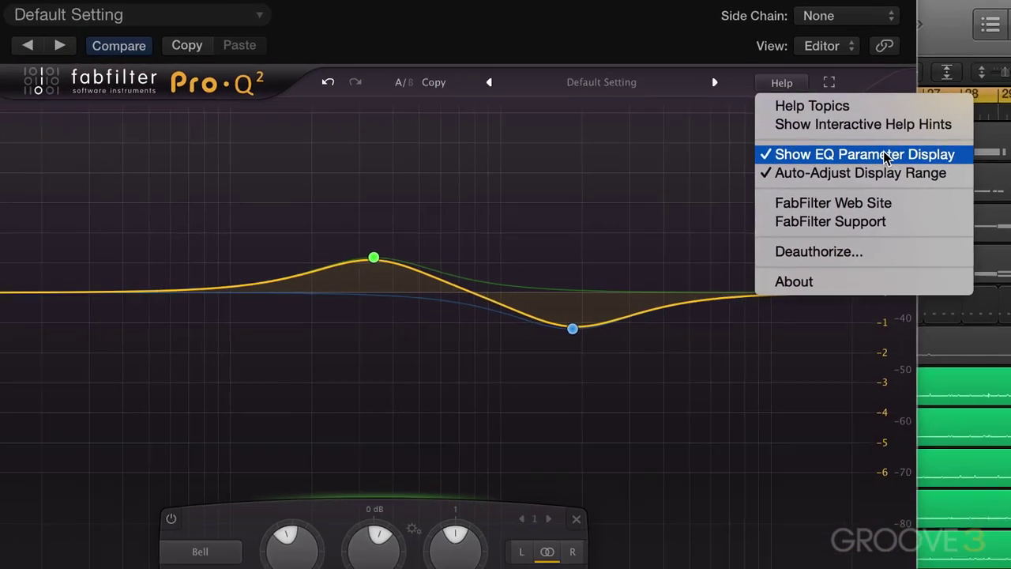
click(837, 192)
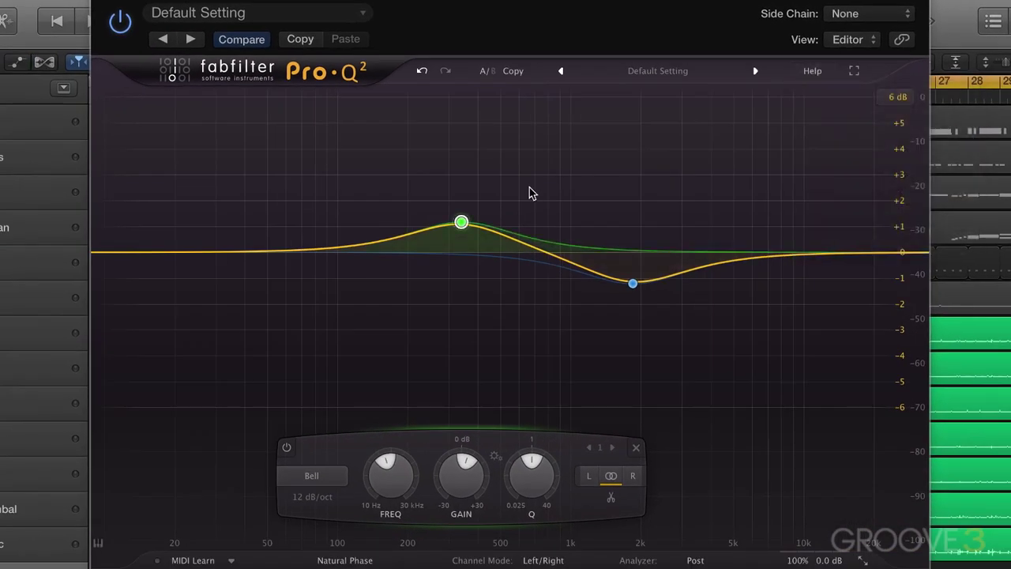
click(632, 284)
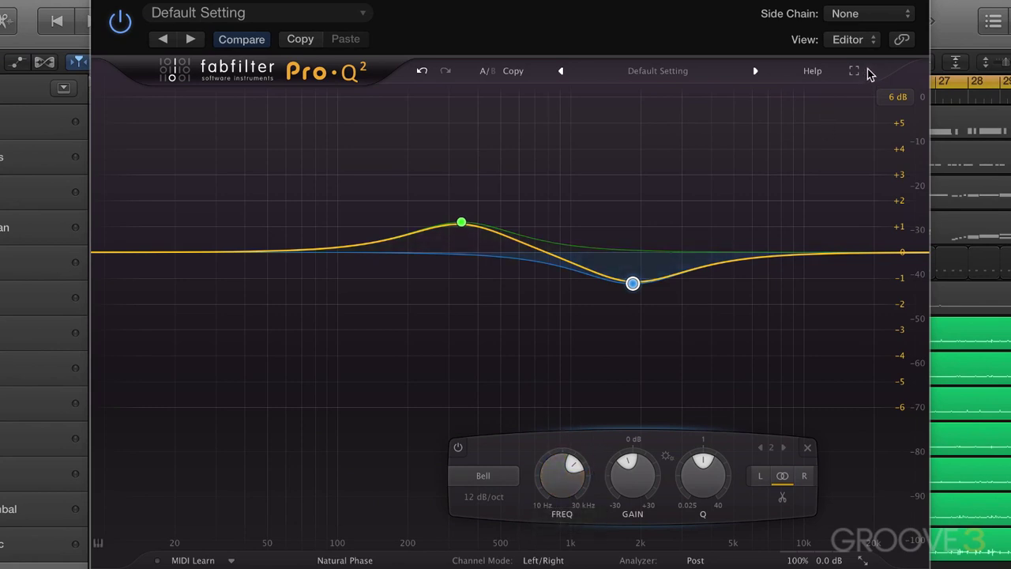
Step: Turn the EQ parameter display back on and review the Auto-Adjust Display Range option without changing it
click(814, 73)
click(821, 129)
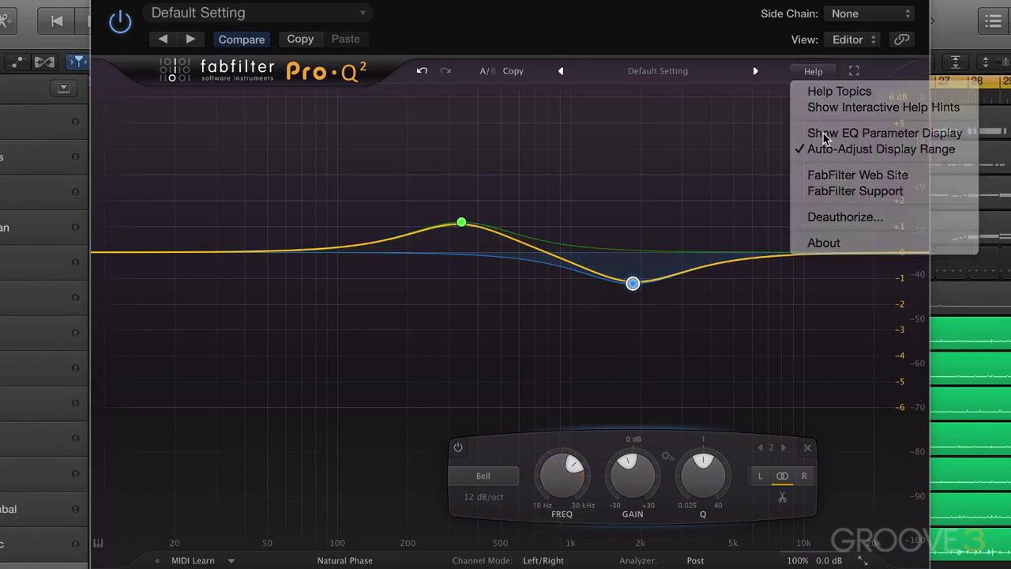
click(813, 72)
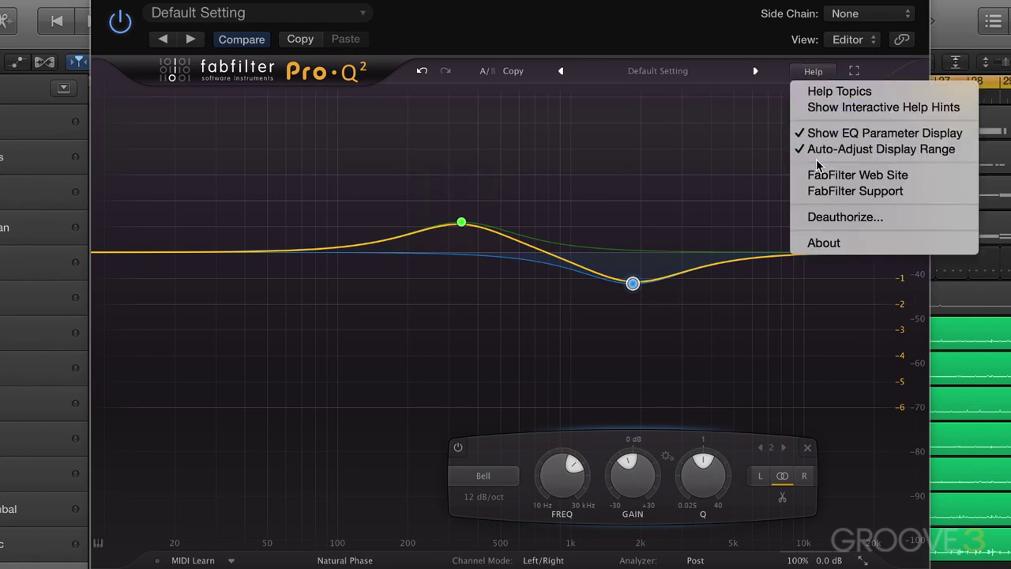
click(694, 144)
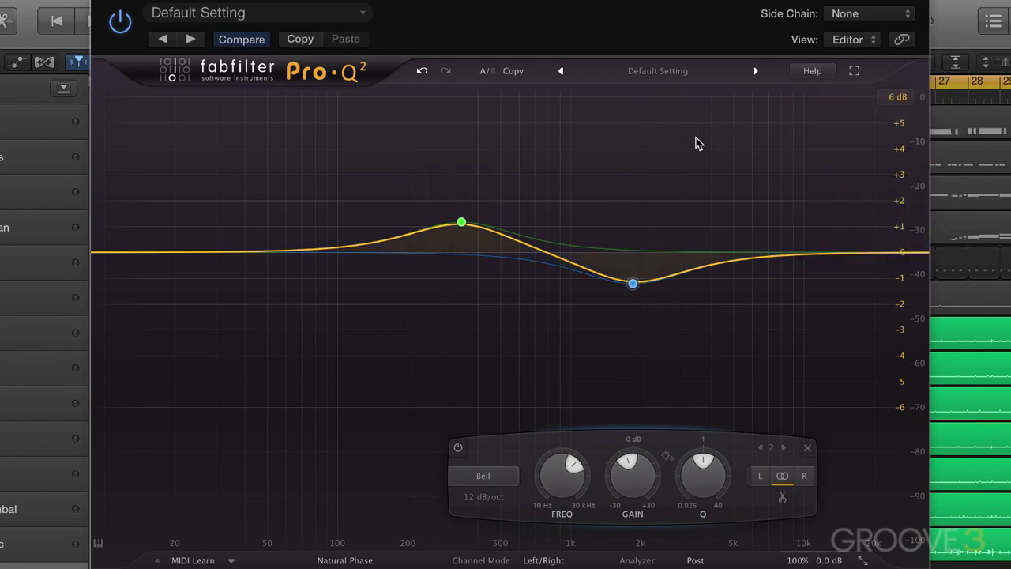